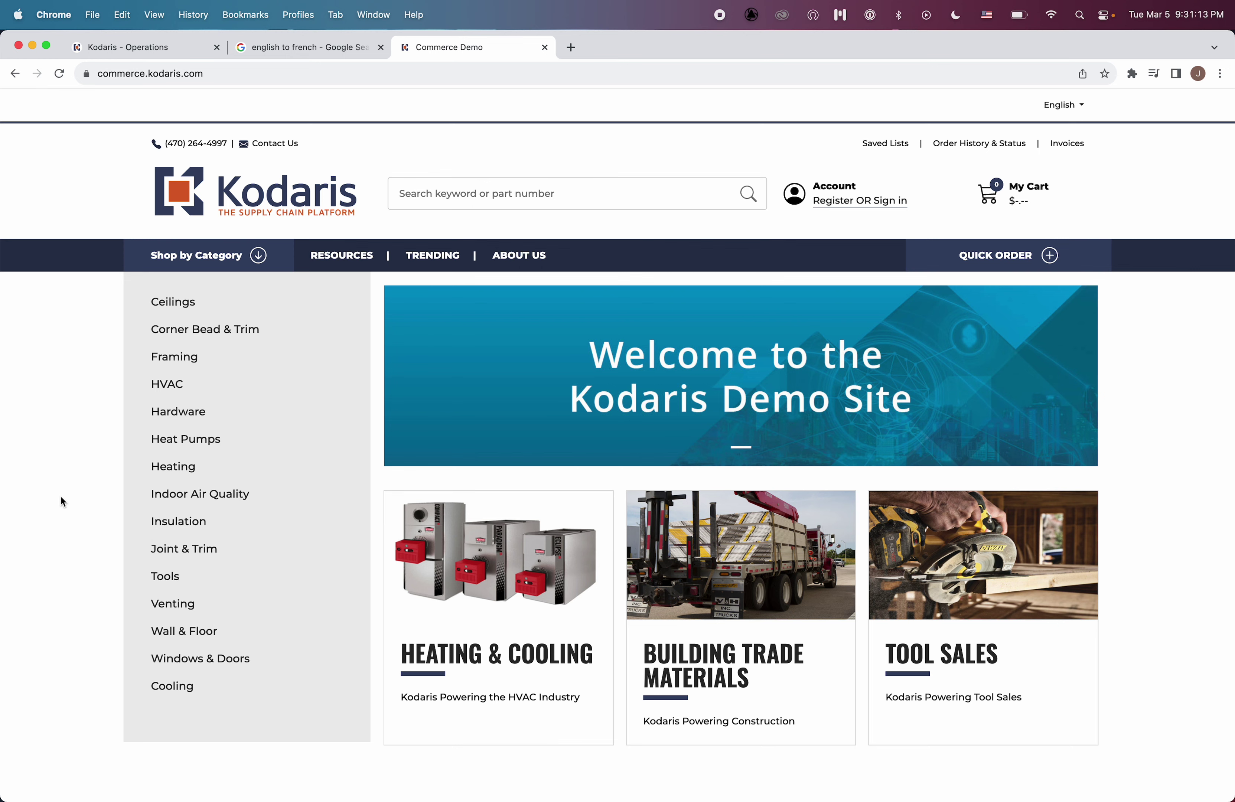
Open the storefront's Ceilings category page and select its CEILINGS heading.
left_click(158, 308)
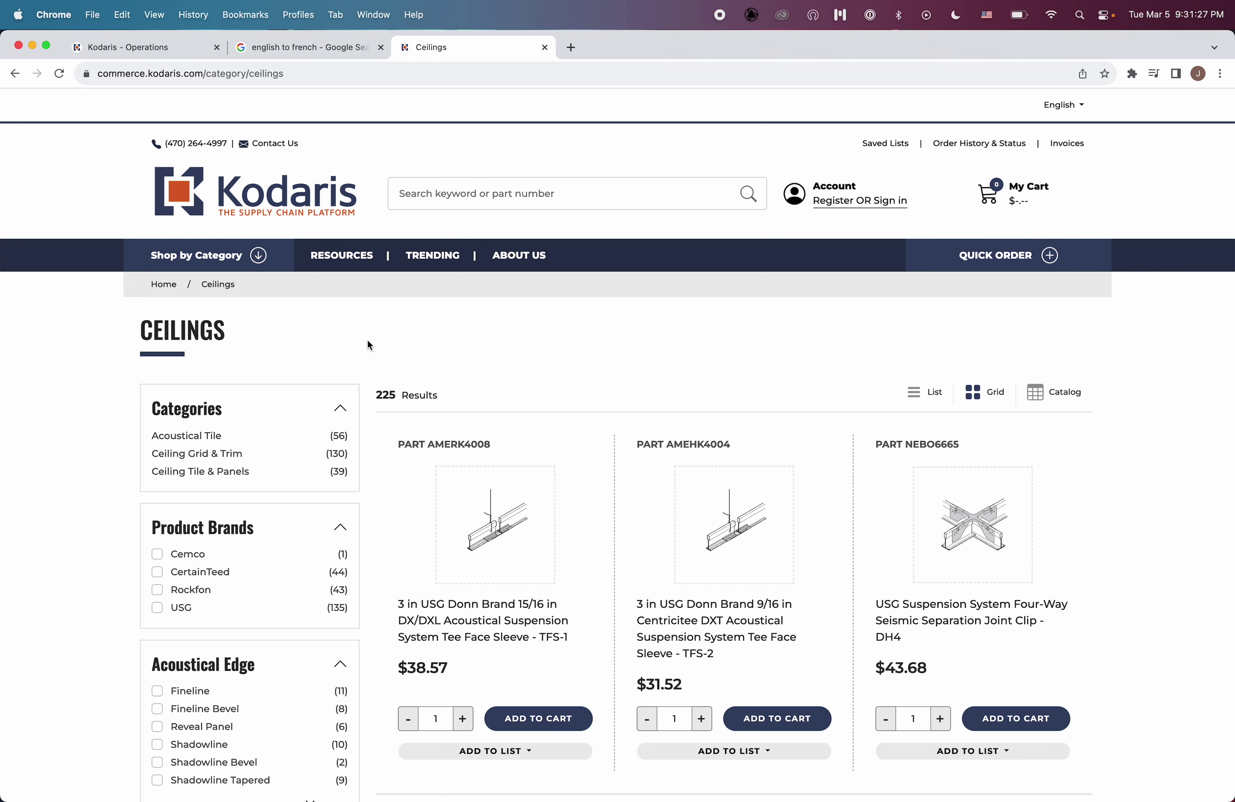
left_click_drag(139, 336, 251, 335)
Switch the storefront language from English to French on the Ceilings page.
left_click(252, 335)
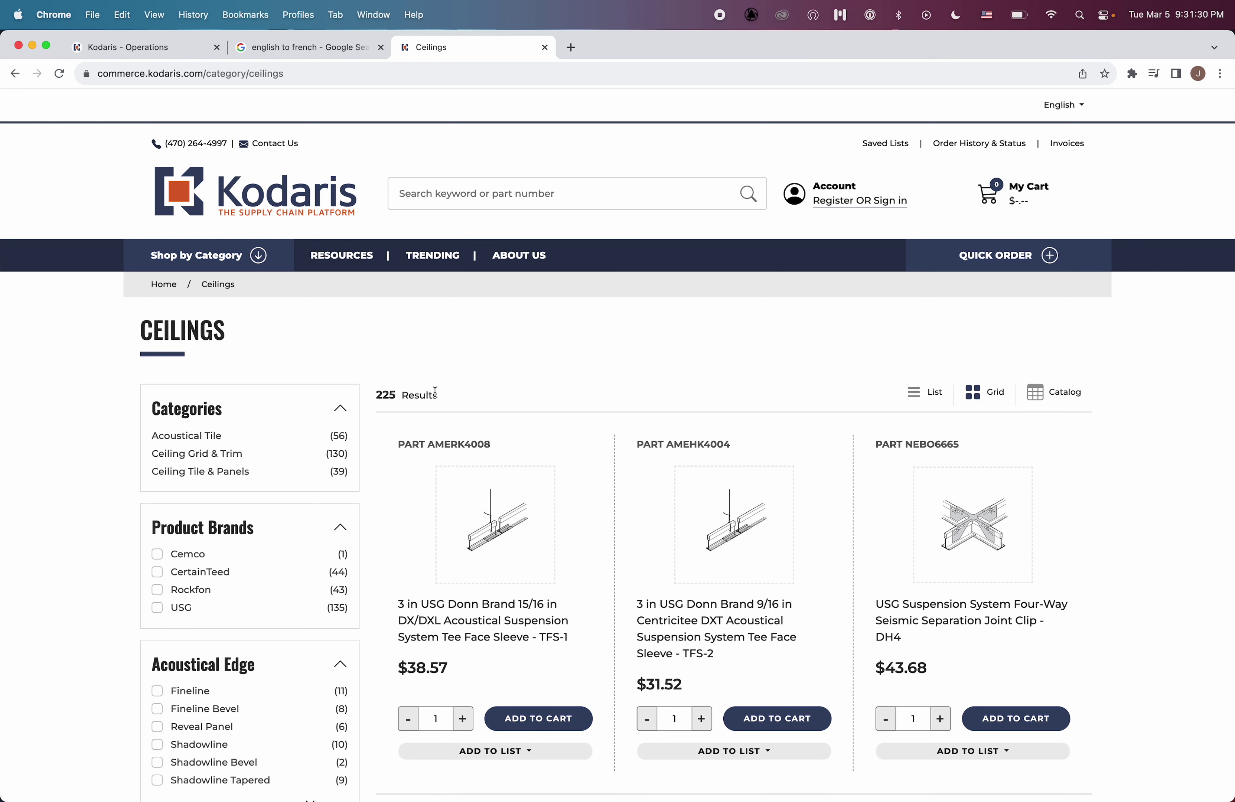
left_click(1067, 107)
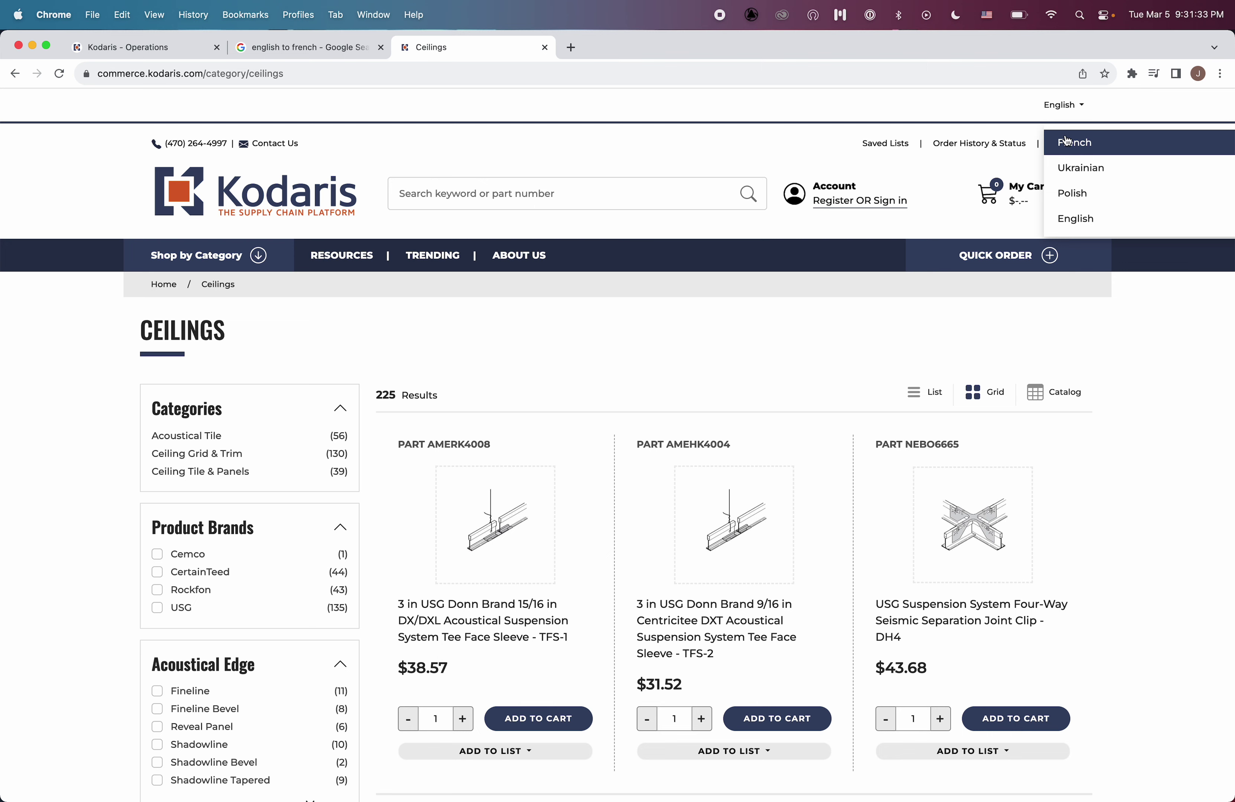
left_click(1102, 143)
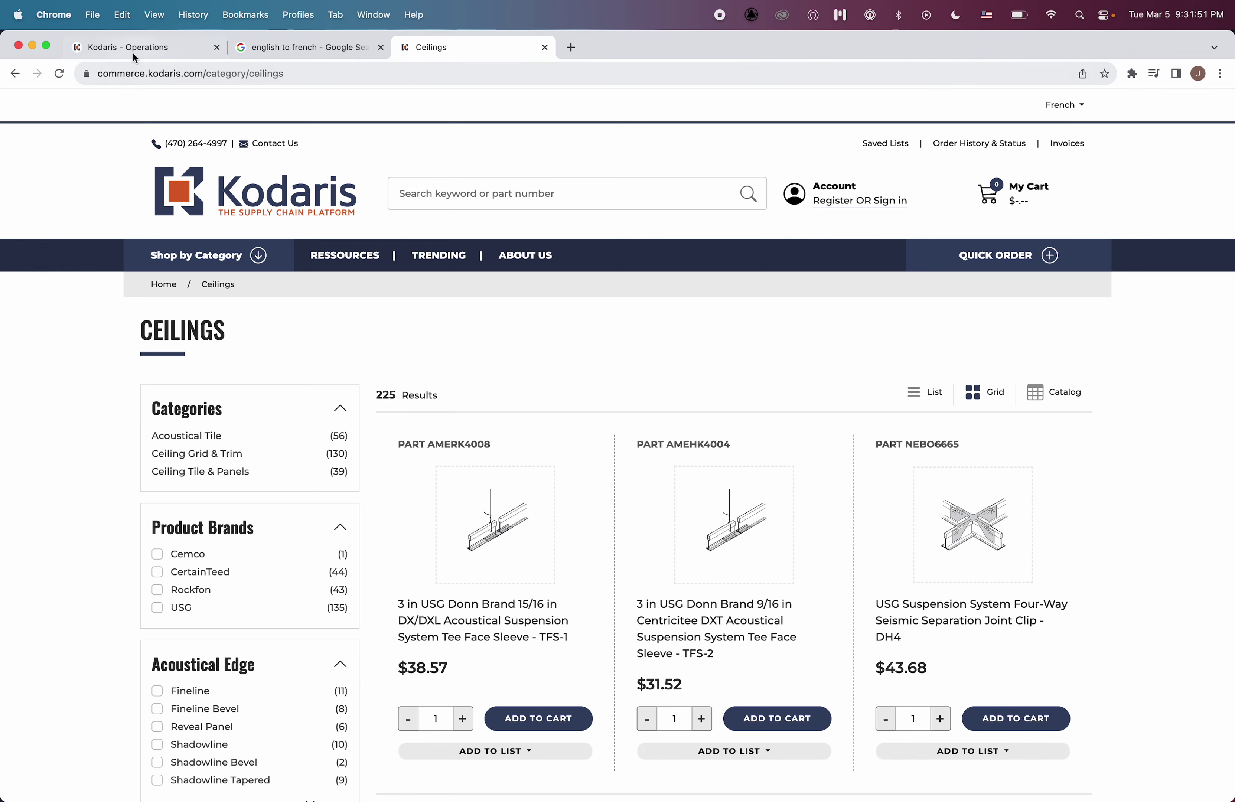
In the Operations portal, open PIM Categories and search for 'ceilings'.
left_click(148, 51)
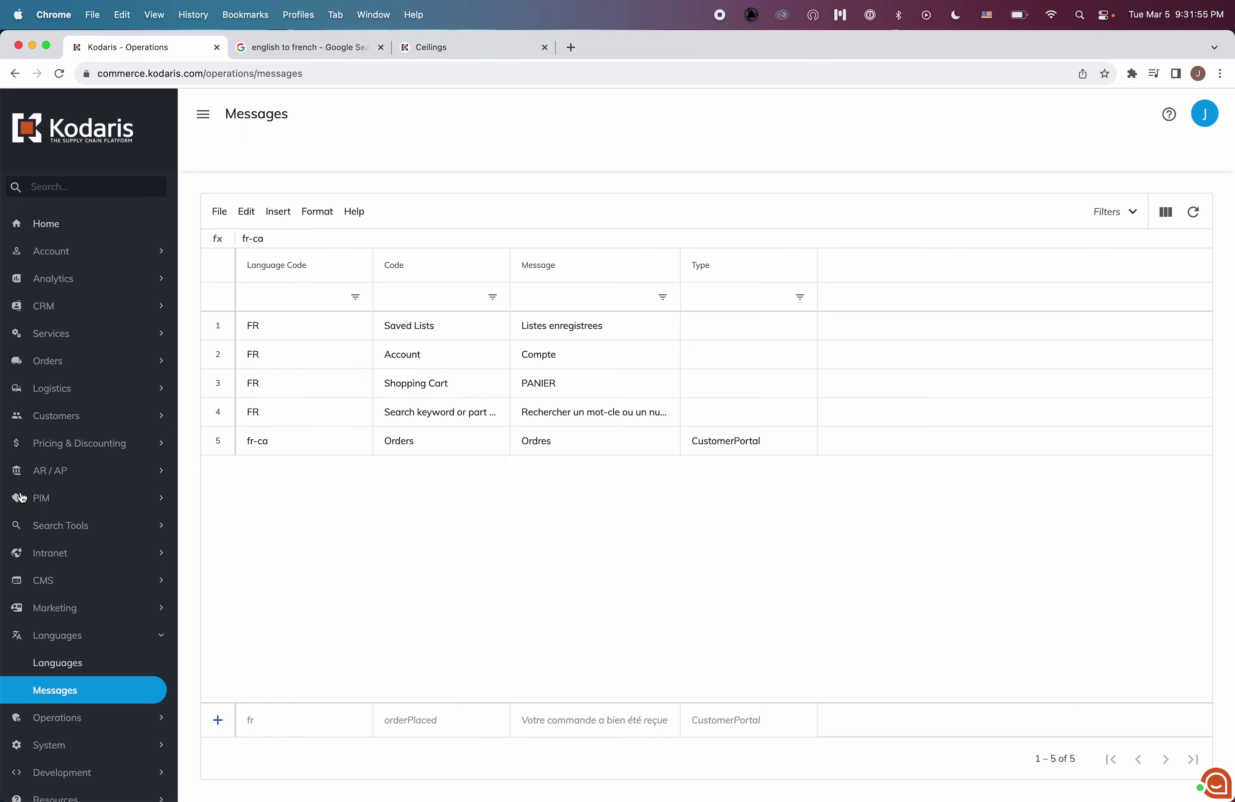
left_click(52, 500)
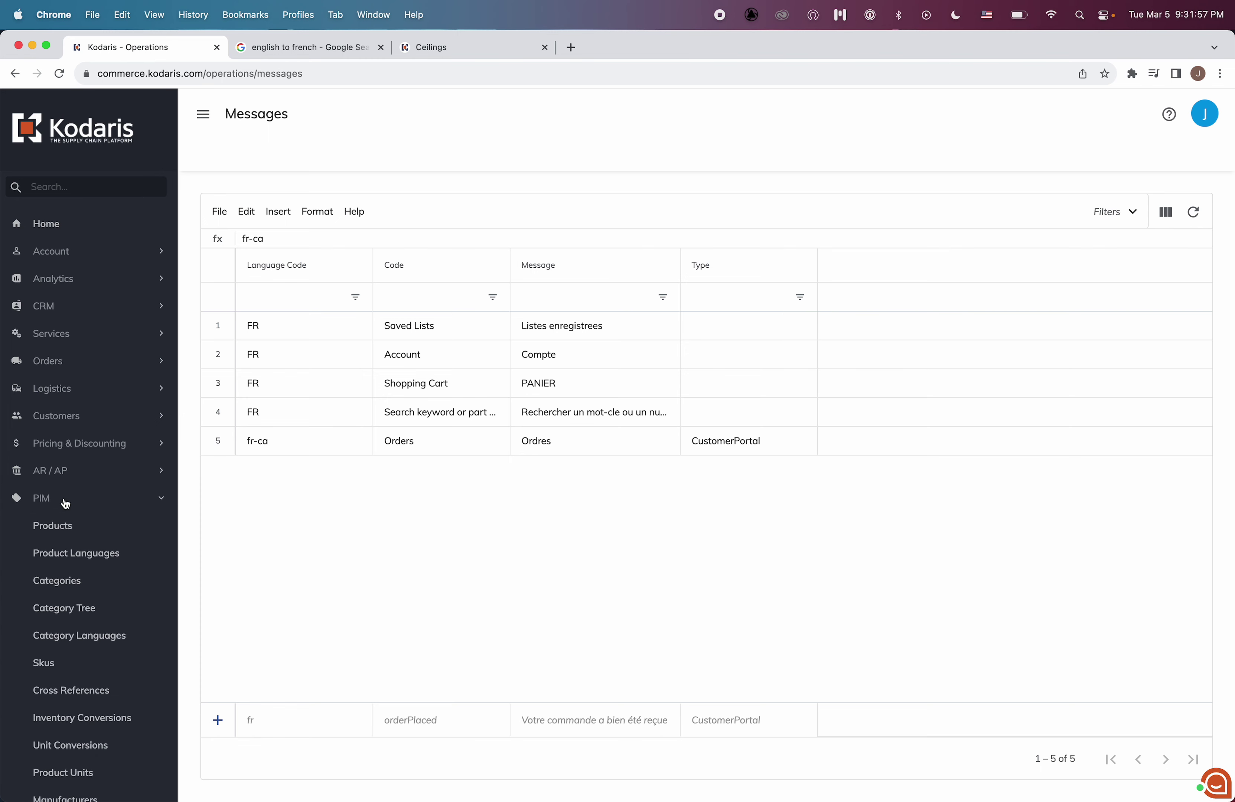
scroll(65, 500, "down", 3)
left_click(76, 505)
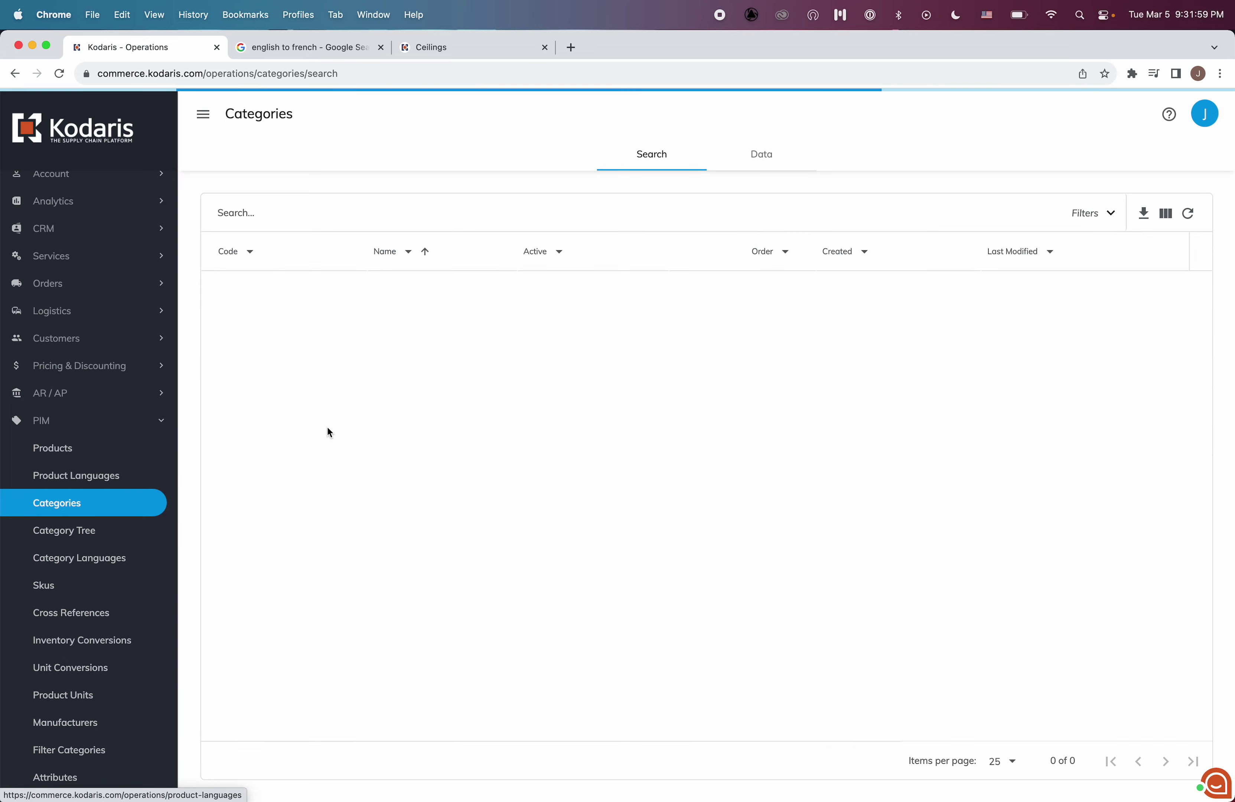
left_click(361, 215)
type("ceilings")
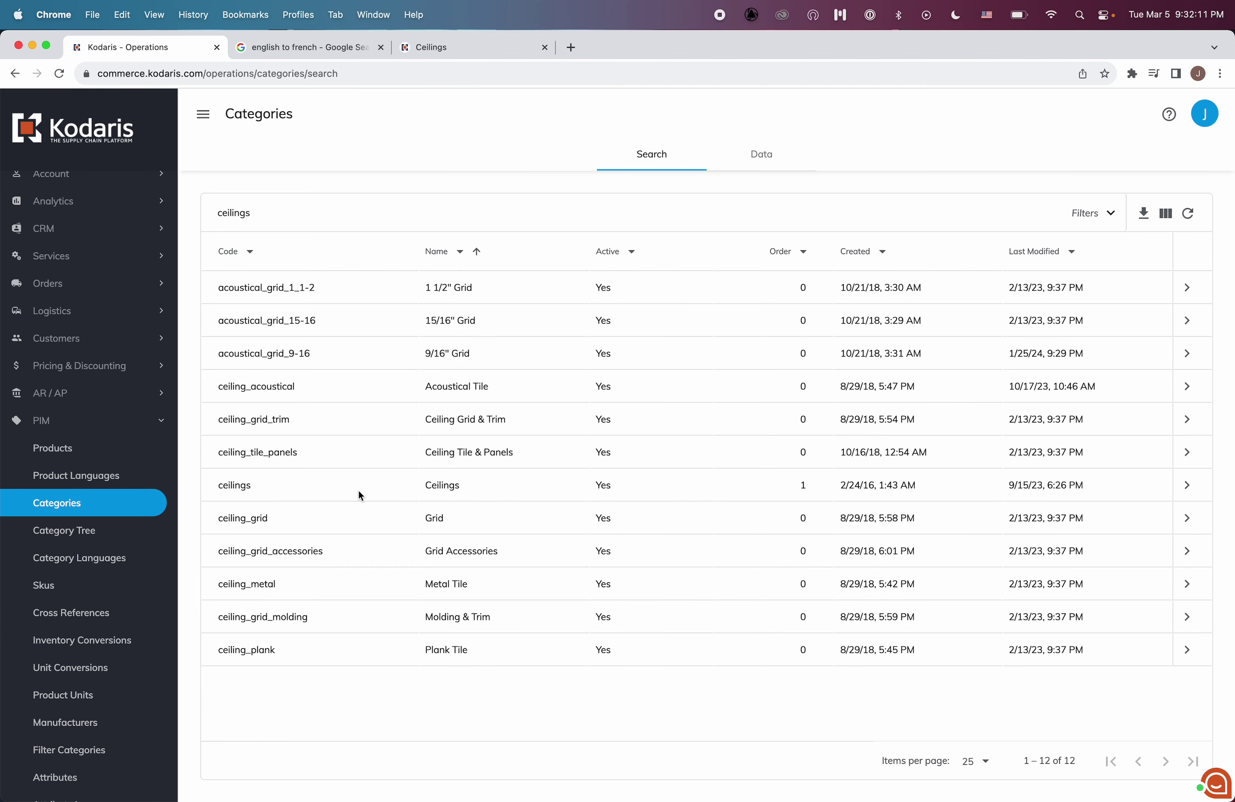
Open the Ceilings category details and show its content language options.
left_click(1187, 486)
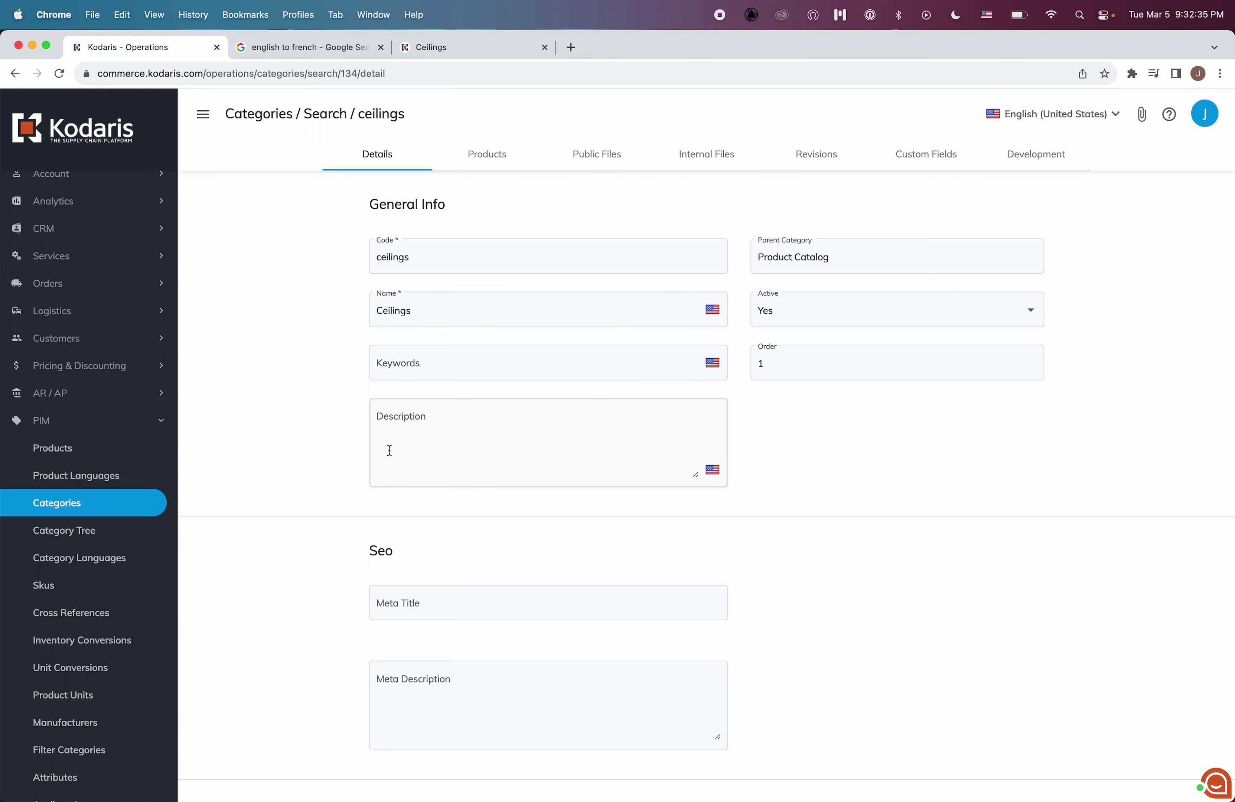
left_click(1025, 115)
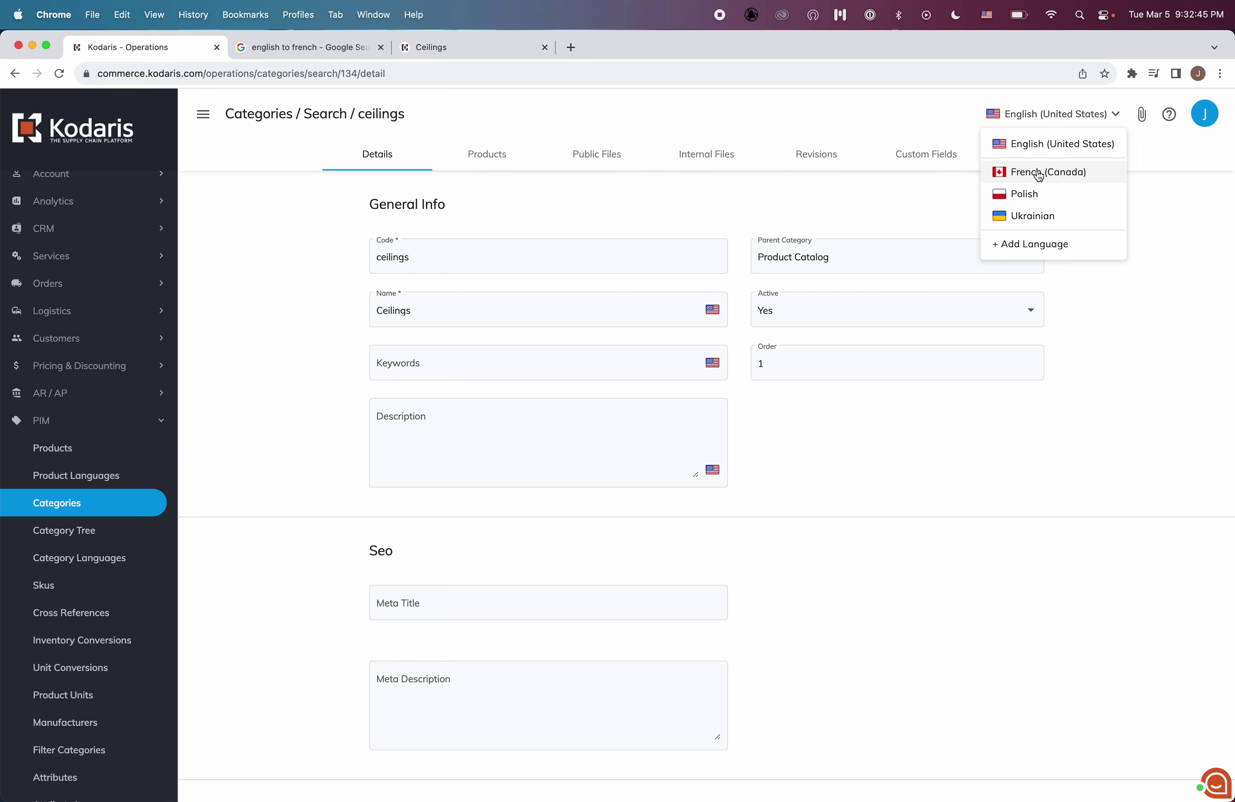
Switch the category to its French (Canada) version and recheck the storefront's CEILINGS heading.
left_click(1036, 173)
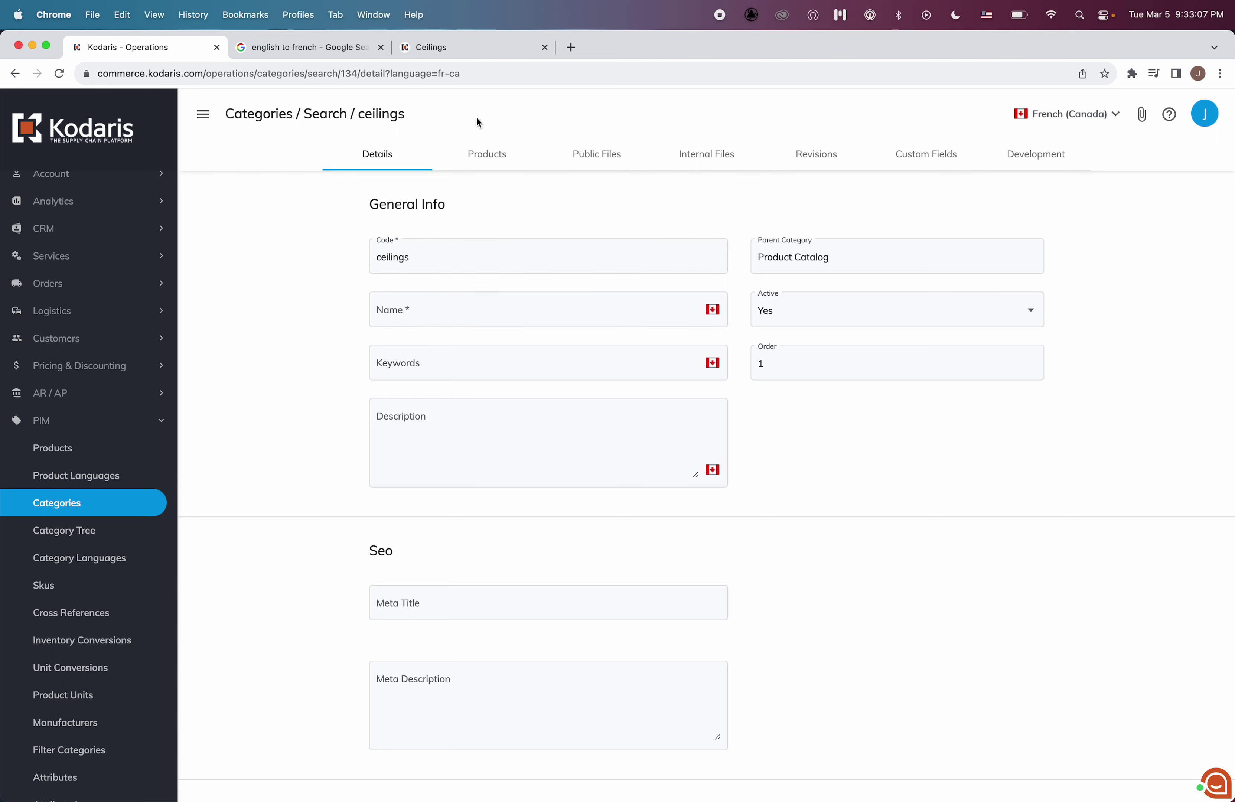
left_click(430, 51)
left_click_drag(240, 330, 138, 332)
Translate 'Ceilings' into French and select the result 'Plafonds'.
left_click(275, 52)
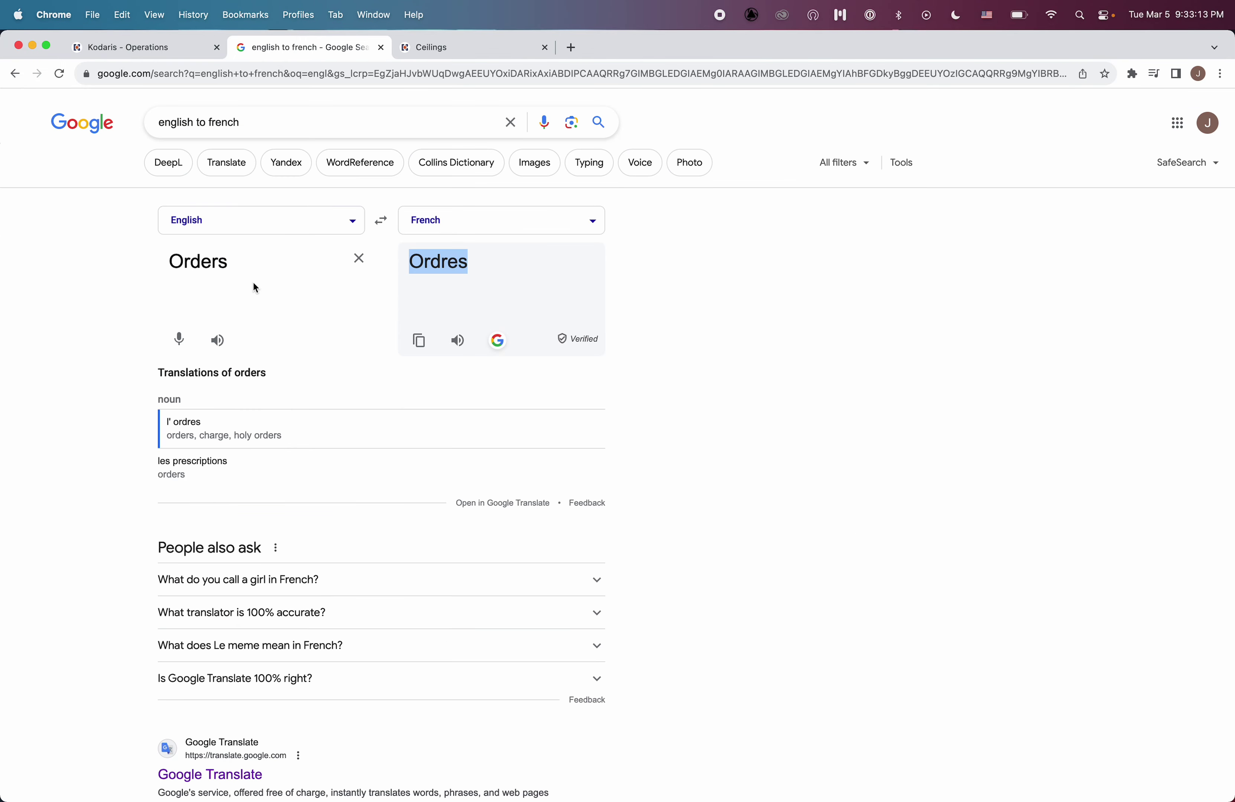
double_click(248, 268)
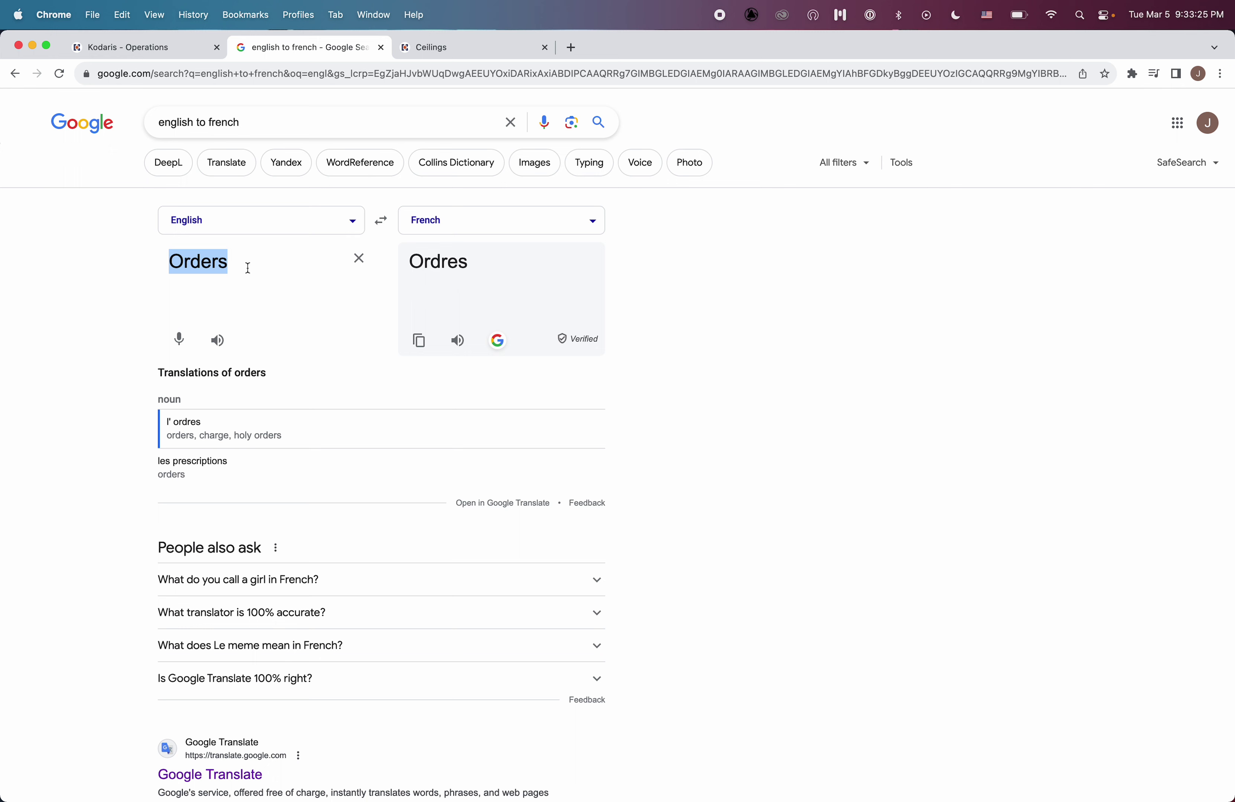
type("Ceiling")
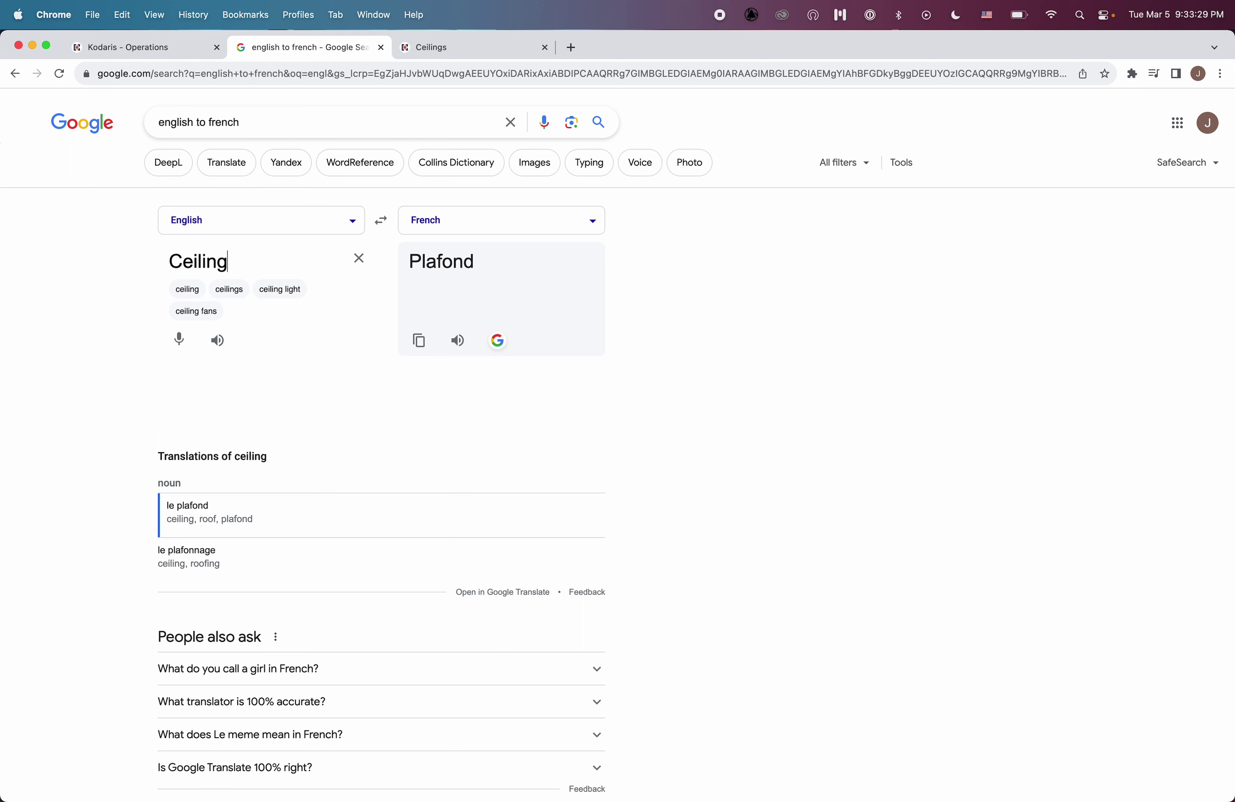
type("s")
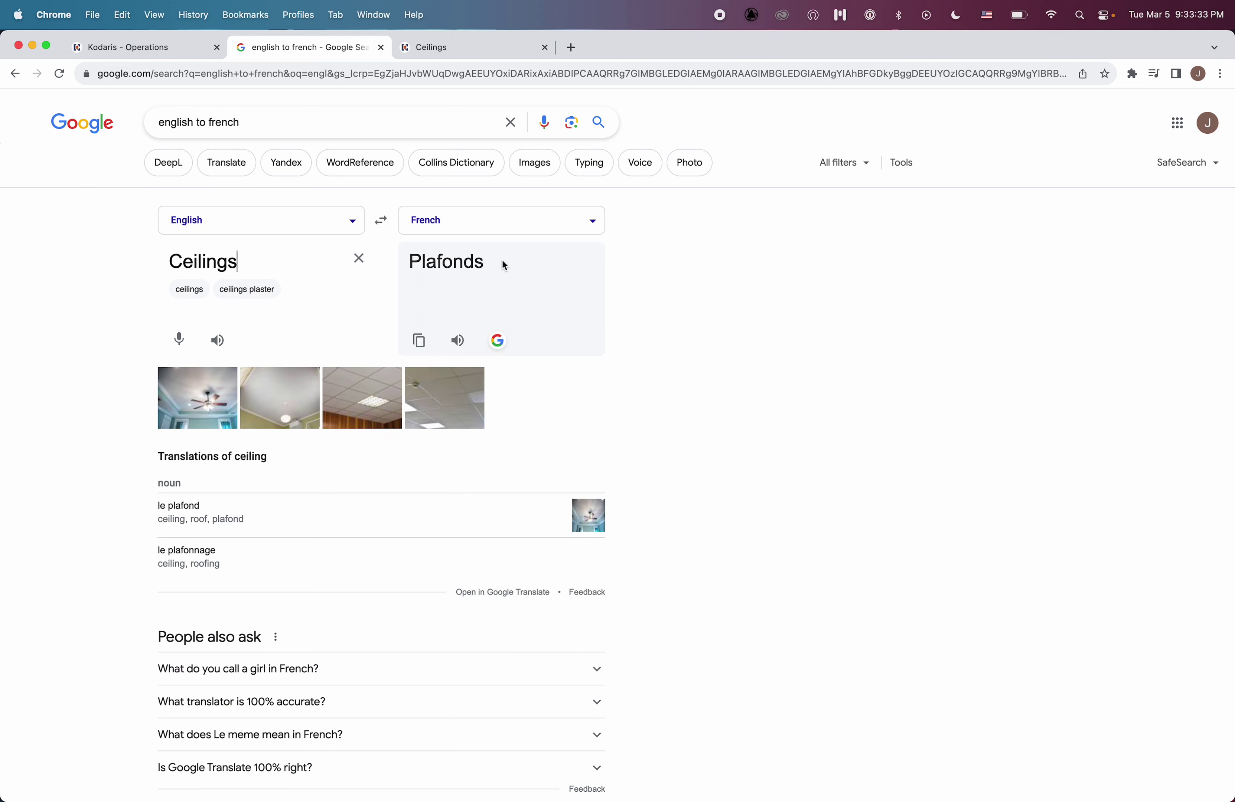
left_click_drag(504, 265, 405, 267)
key("super+c")
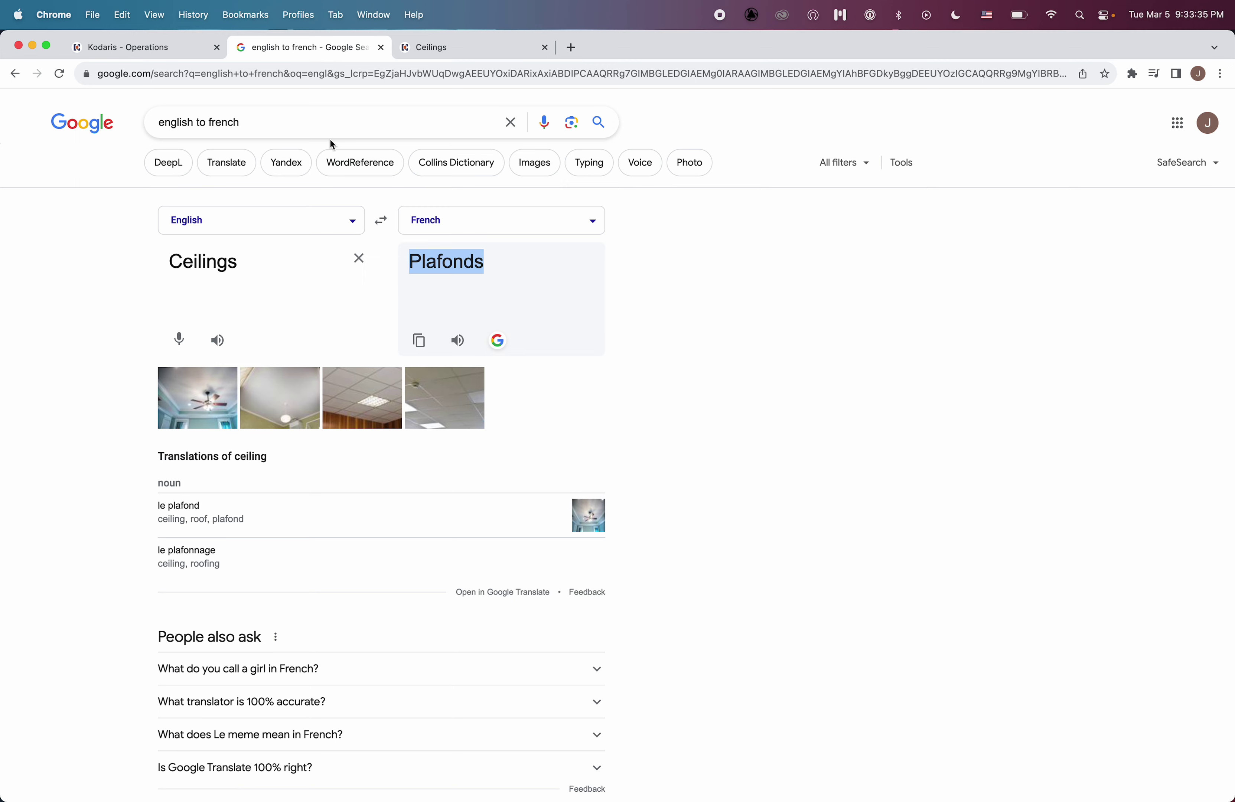
Paste 'Plafonds' as the category's French (Canada) name and save it.
left_click(152, 52)
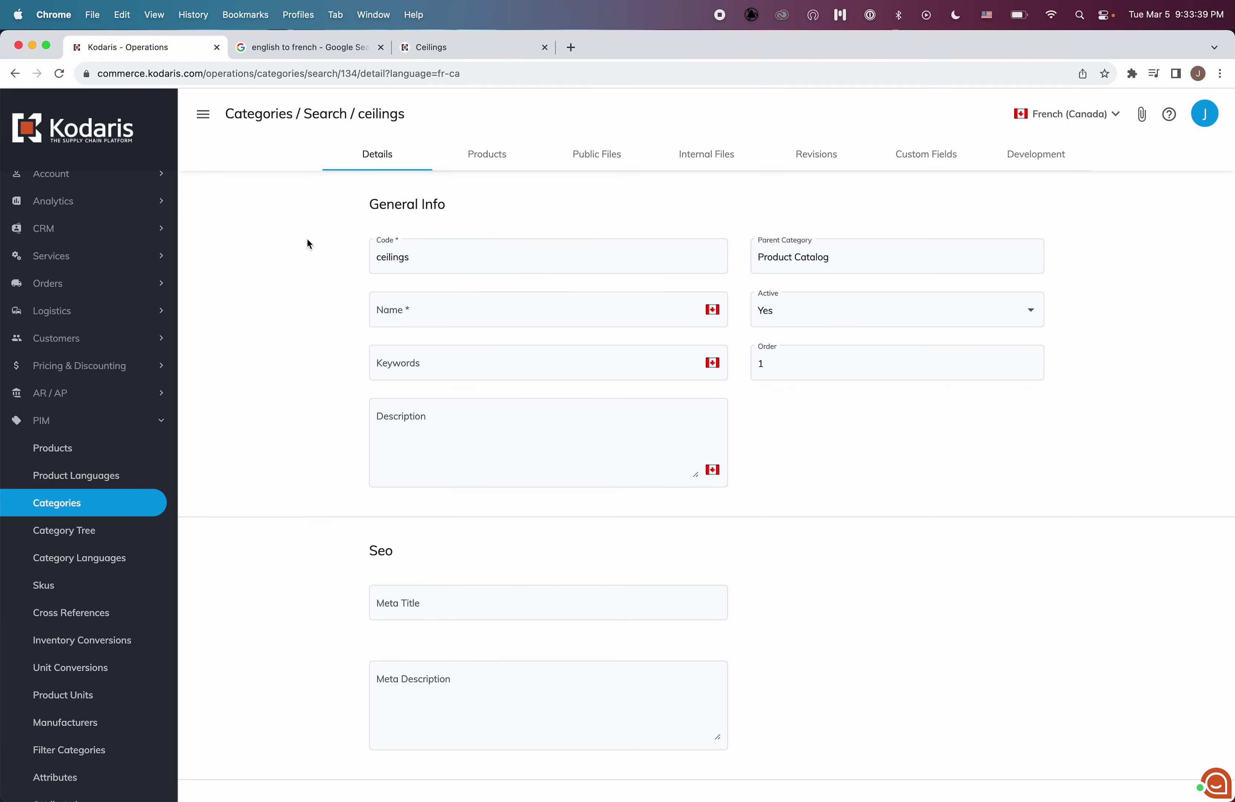
left_click(407, 313)
key("super+v")
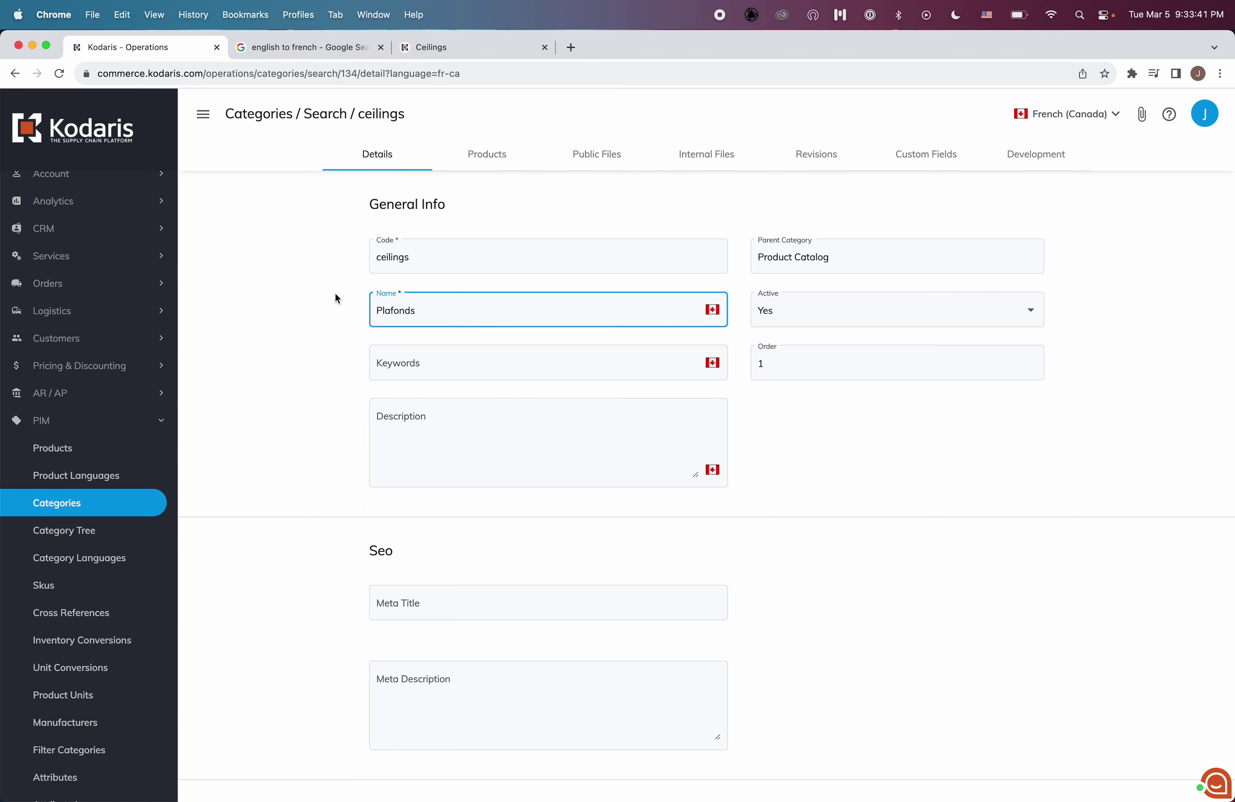
left_click(361, 299)
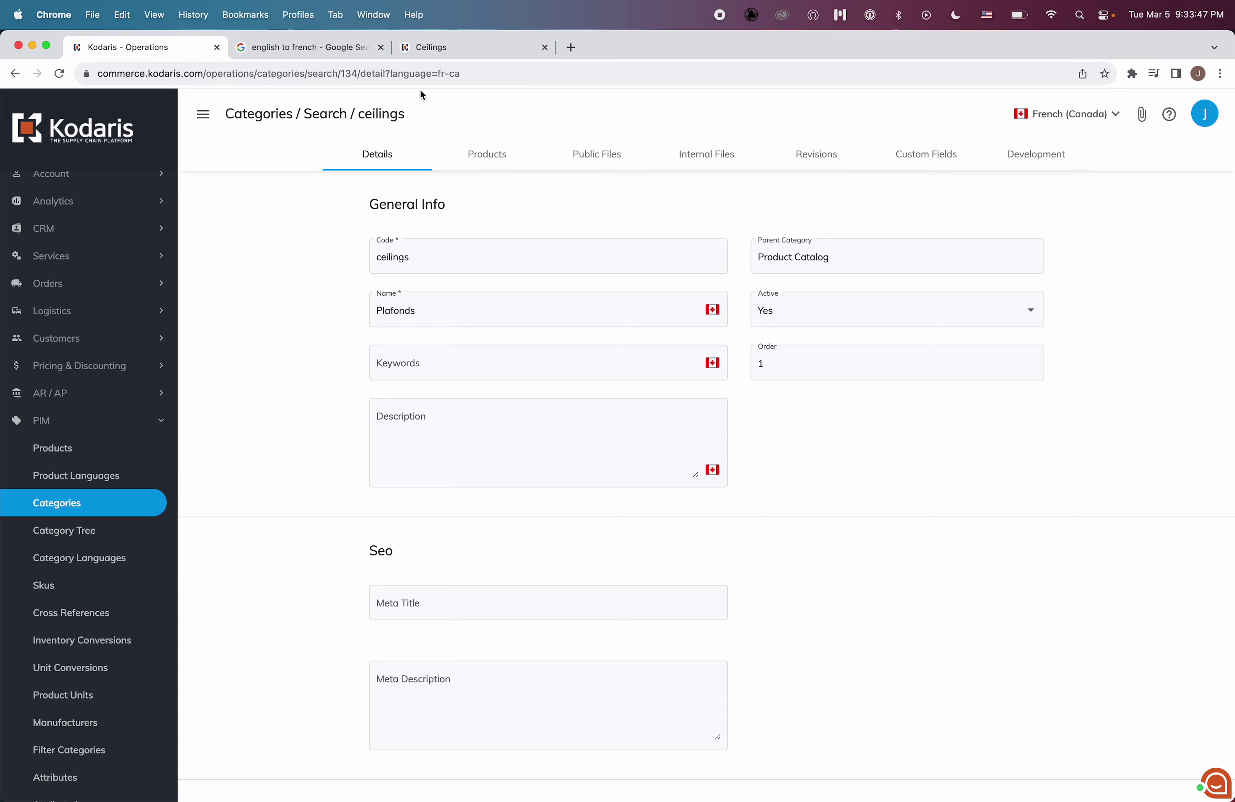
left_click(430, 52)
Reload the storefront and toggle English and French to compare CEILINGS and PLAFONDS headings.
left_click(58, 74)
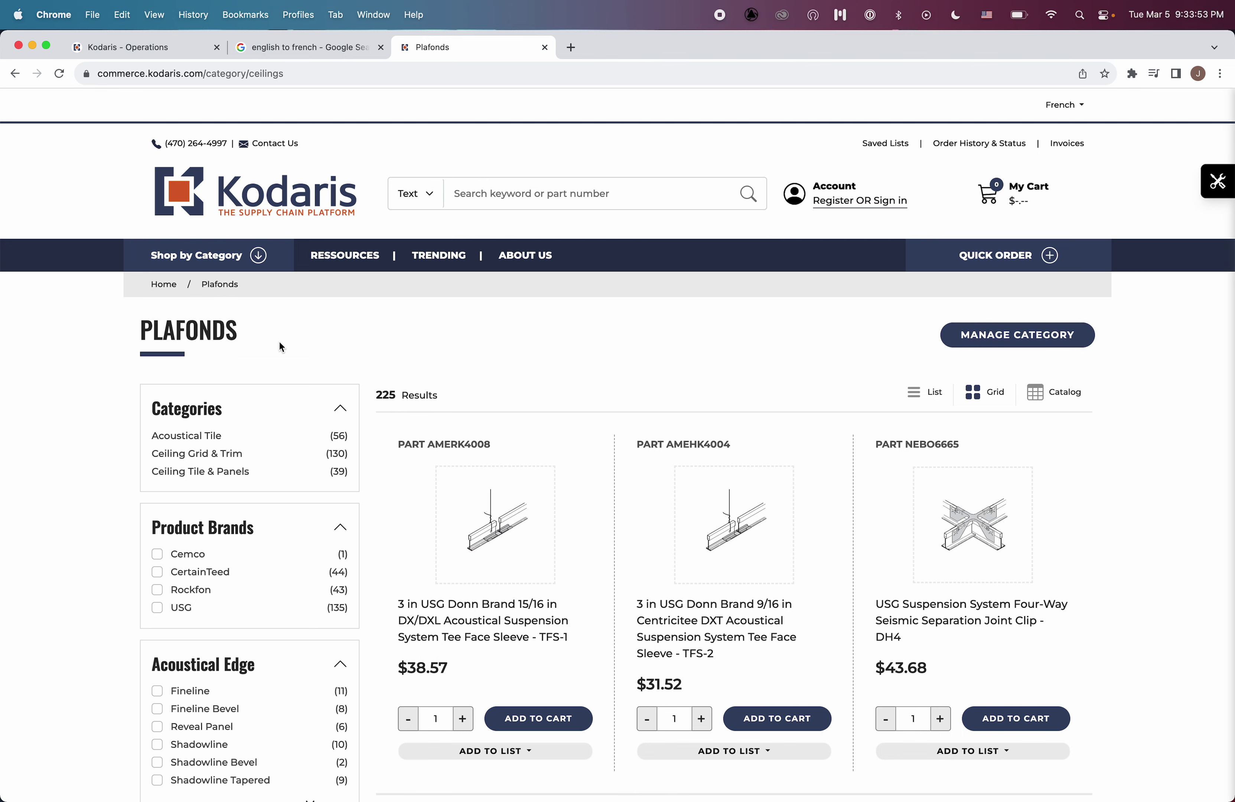
left_click(1054, 110)
left_click(1076, 218)
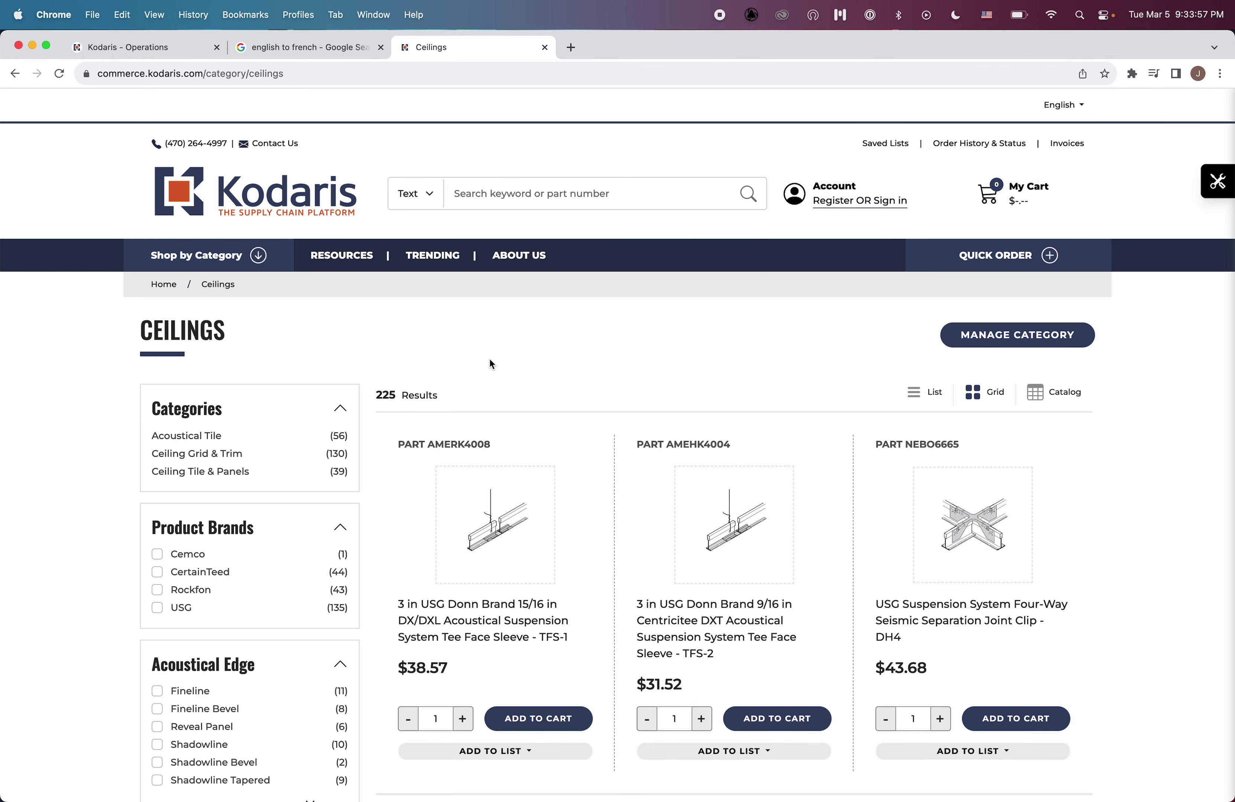
left_click(1065, 106)
left_click(1072, 145)
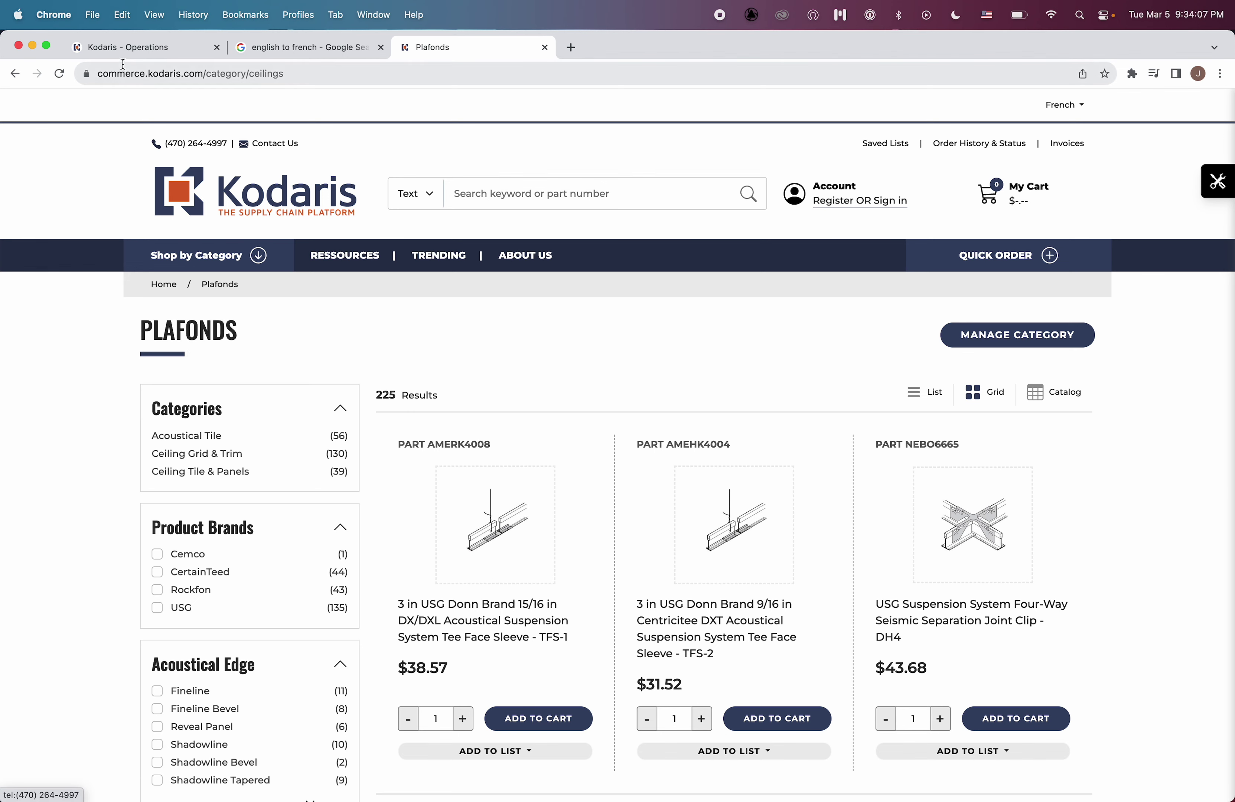
left_click(128, 52)
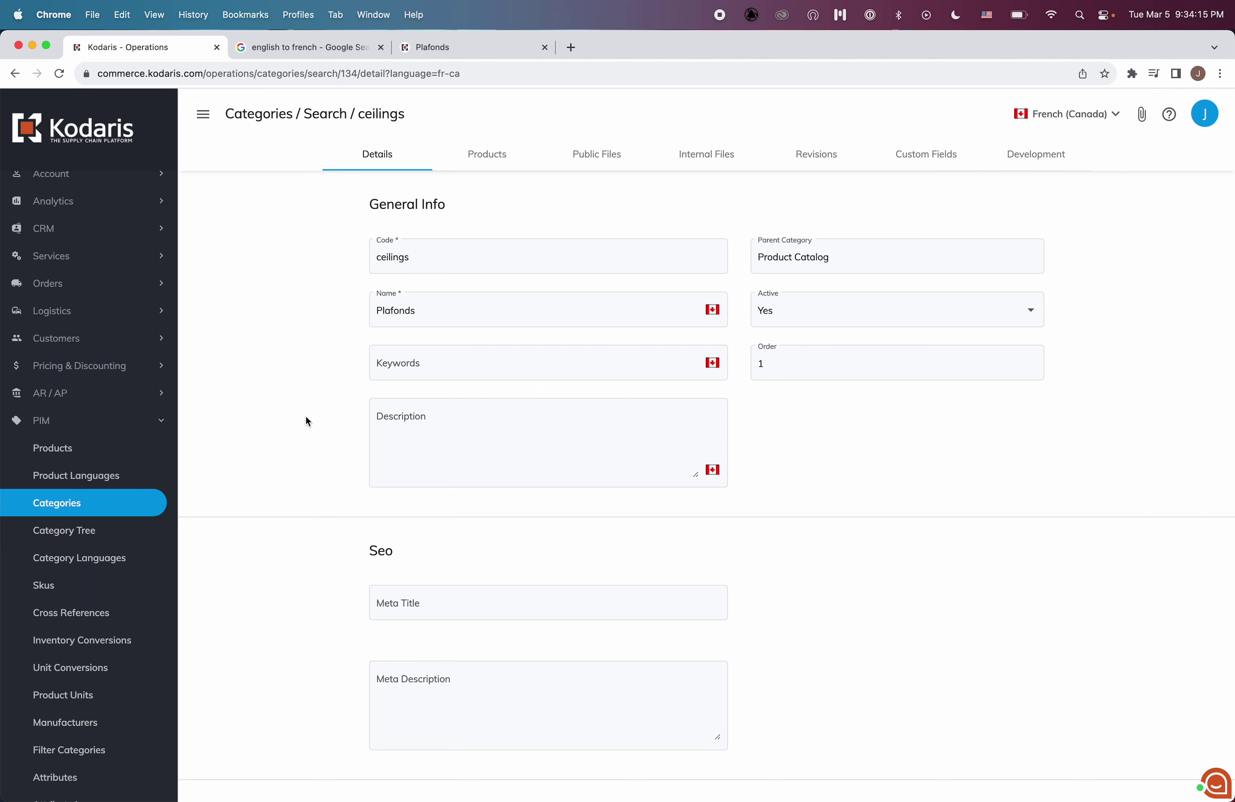
Open the category's language dropdown to return to the English (United States) version.
left_click(1094, 113)
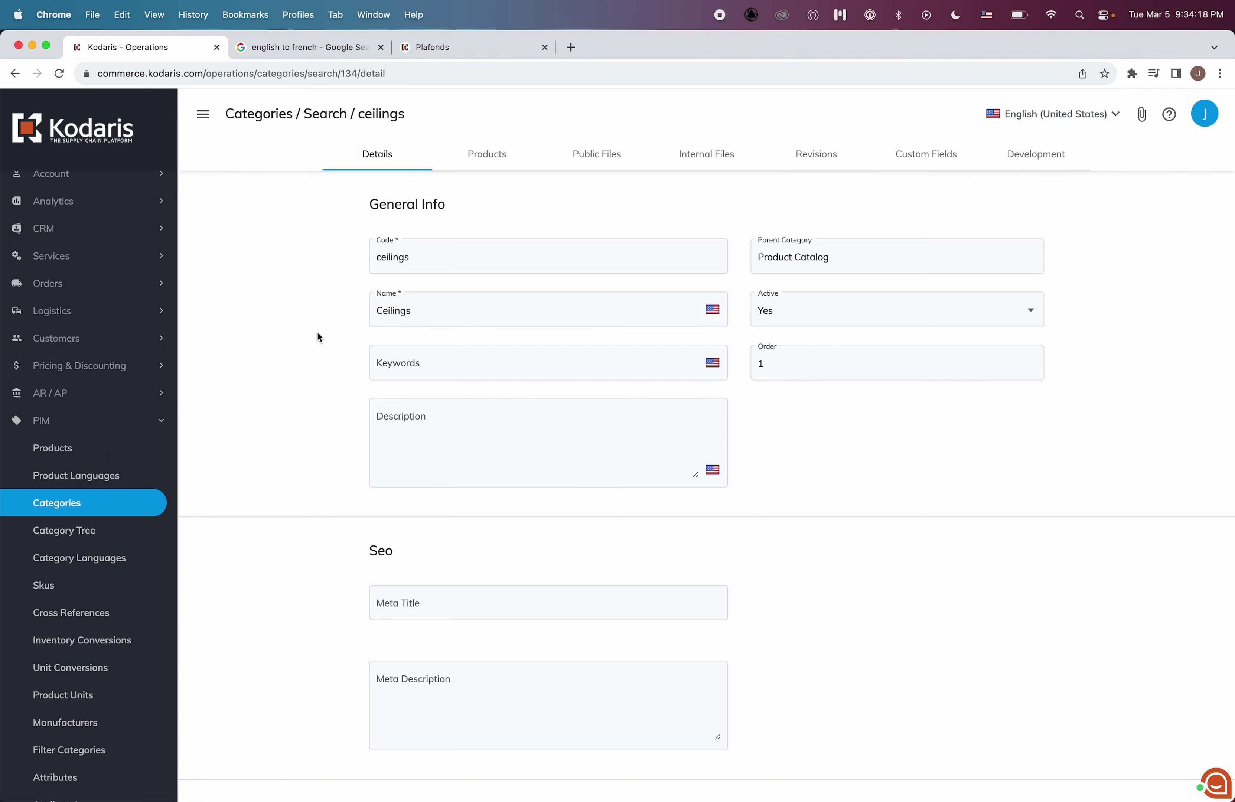